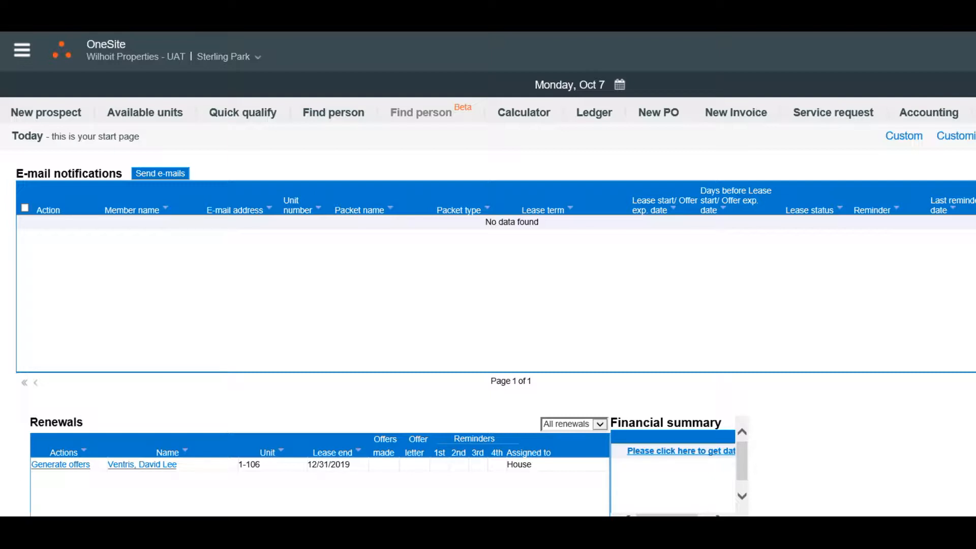
Step: Search the residents by name for "tes" and open the record of the resident in unit 2-207
{"action": "left_click", "coordinate": [21, 50]}
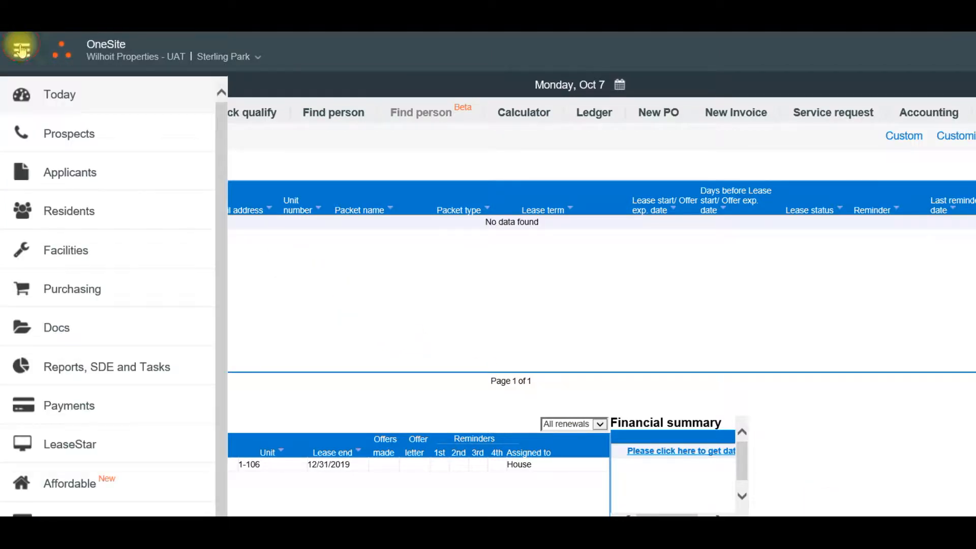
{"action": "left_click", "coordinate": [50, 219]}
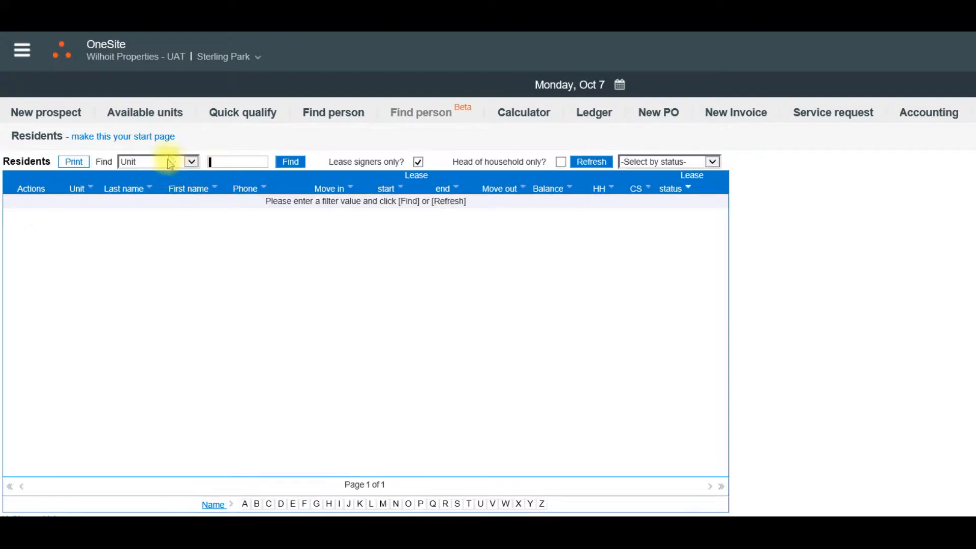
{"action": "left_click", "coordinate": [167, 162]}
{"action": "left_click", "coordinate": [134, 142]}
{"action": "left_click", "coordinate": [233, 162]}
{"action": "type", "text": "tes"}
{"action": "left_click", "coordinate": [290, 171]}
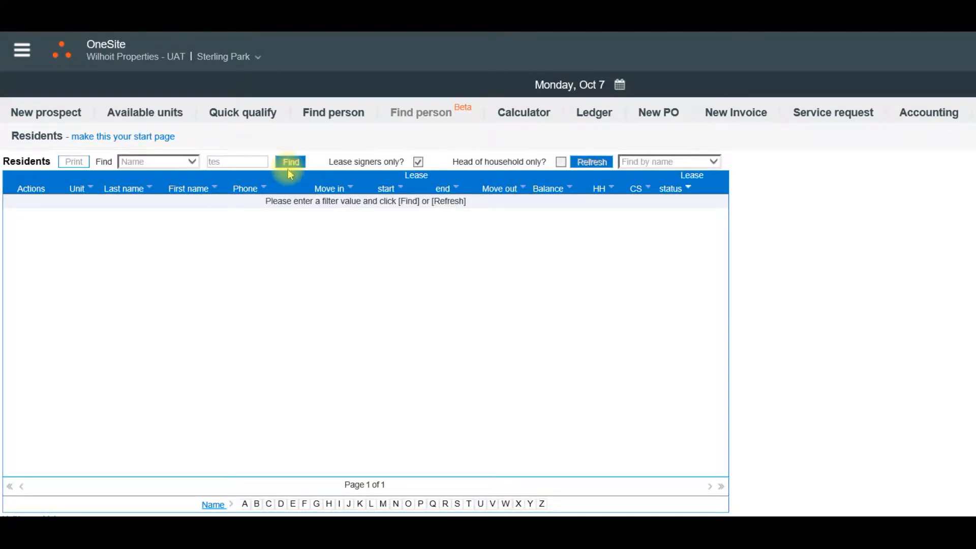
{"action": "left_click", "coordinate": [17, 202]}
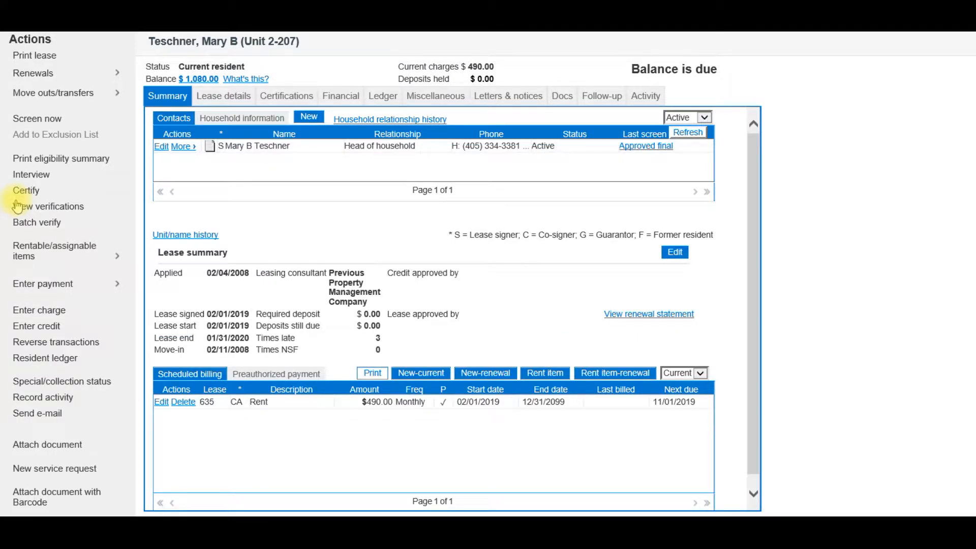
Step: Review the approved annual certification effective 02/01/2020, including its summary and TIC form, and close it
{"action": "left_click", "coordinate": [278, 97]}
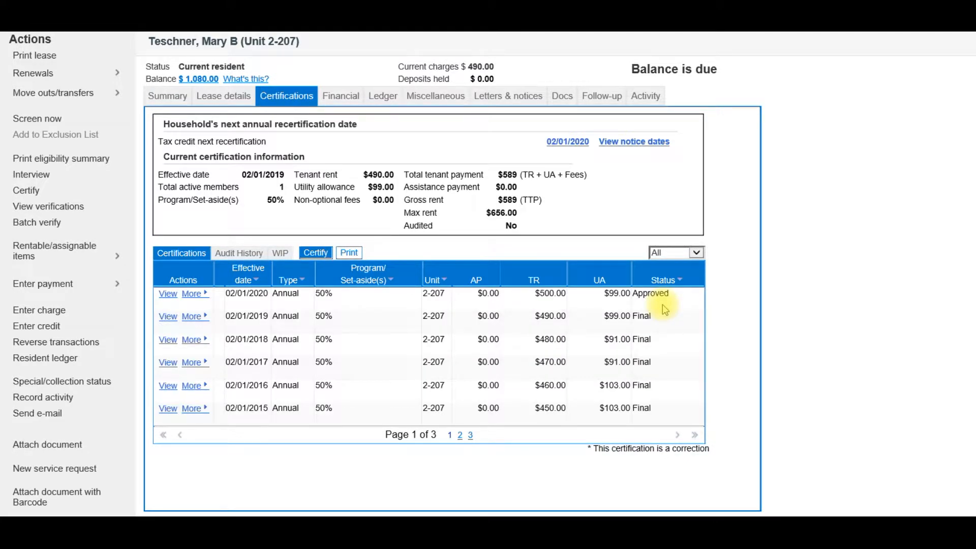
{"action": "left_click", "coordinate": [168, 293]}
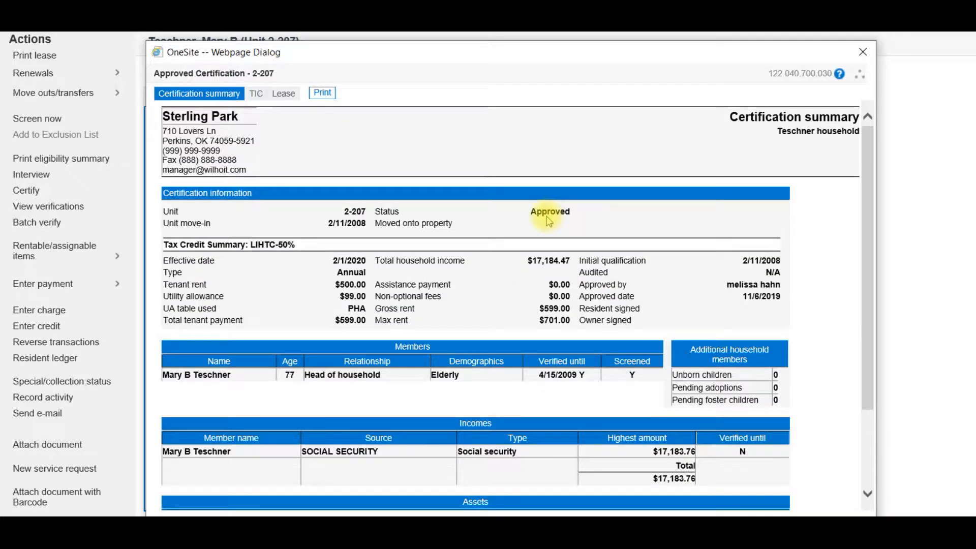
{"action": "left_click", "coordinate": [256, 94]}
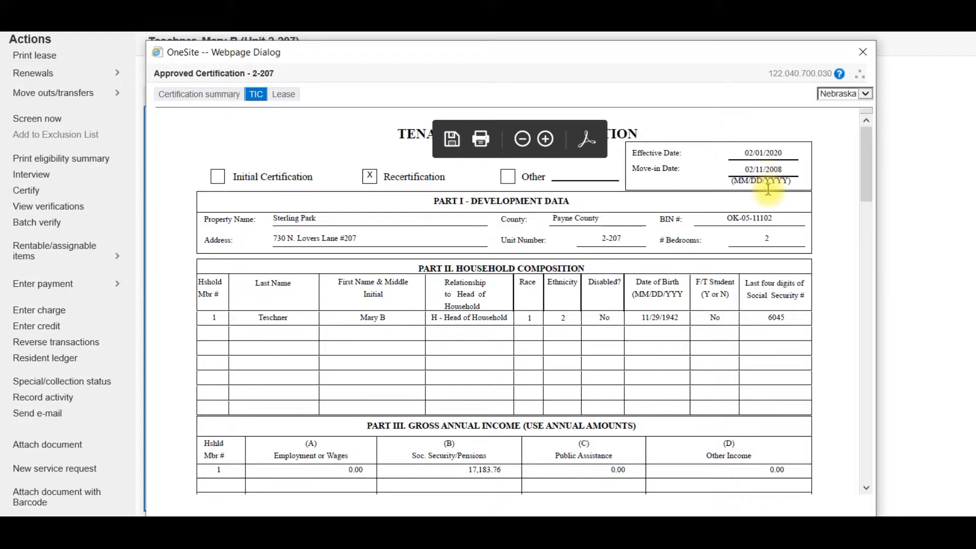
{"action": "scroll", "coordinate": [609, 448], "scroll_direction": "down", "scroll_amount": 3}
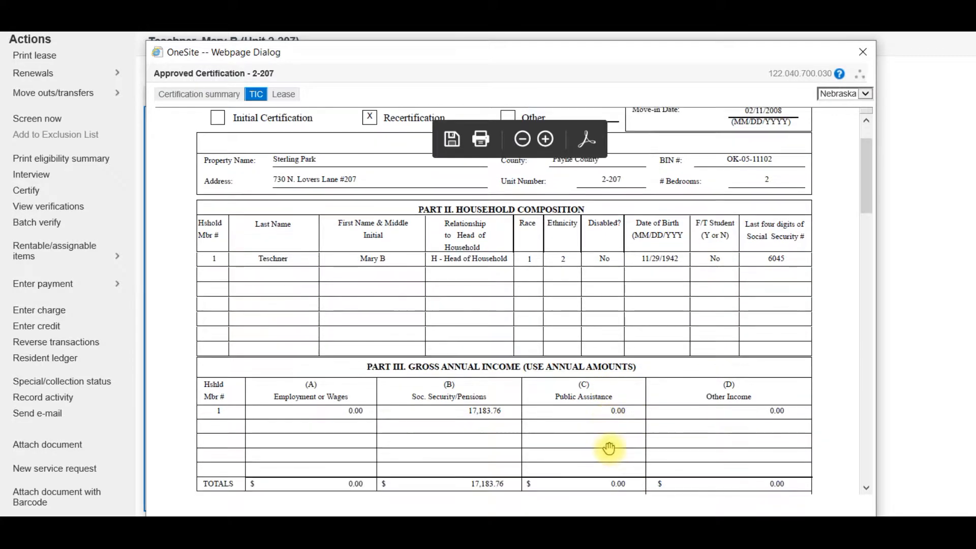
{"action": "mouse_move", "coordinate": [866, 194]}
{"action": "left_mouse_down"}
{"action": "mouse_move", "coordinate": [891, 480]}
{"action": "mouse_move", "coordinate": [856, 274]}
{"action": "mouse_move", "coordinate": [863, 144]}
{"action": "left_mouse_up"}
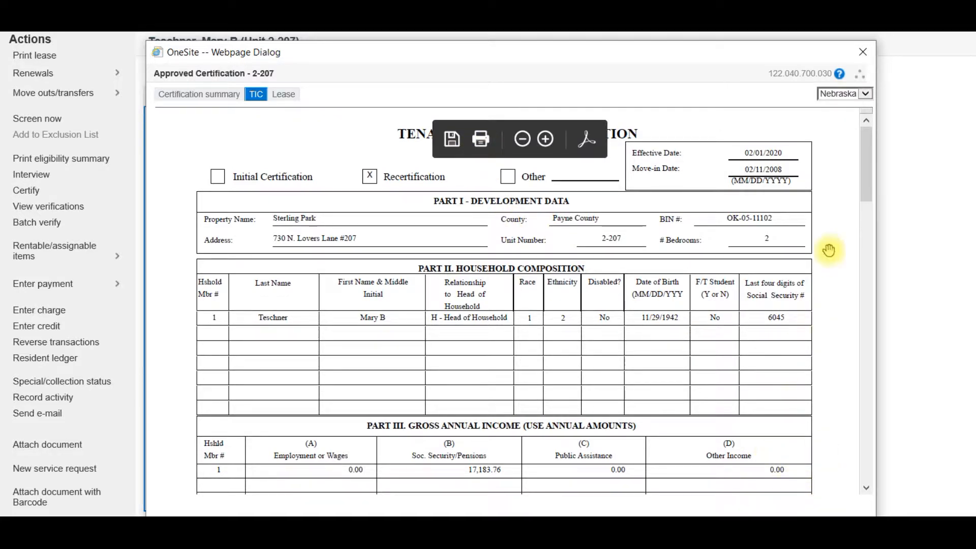
{"action": "key", "text": "Escape"}
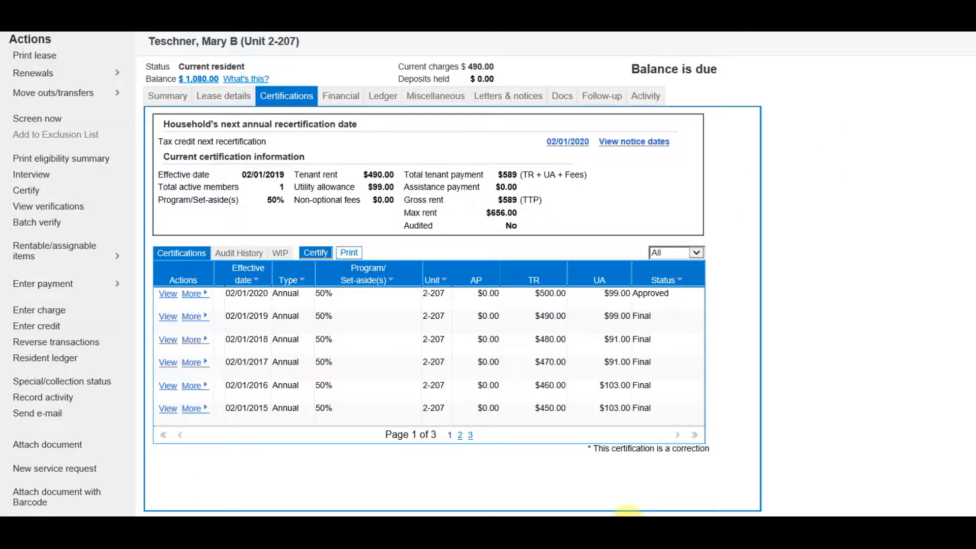
Step: Open the 2019-11 WPI-Recertification Lease Packet from the Packets folder in the resident's documents
{"action": "left_click", "coordinate": [562, 97]}
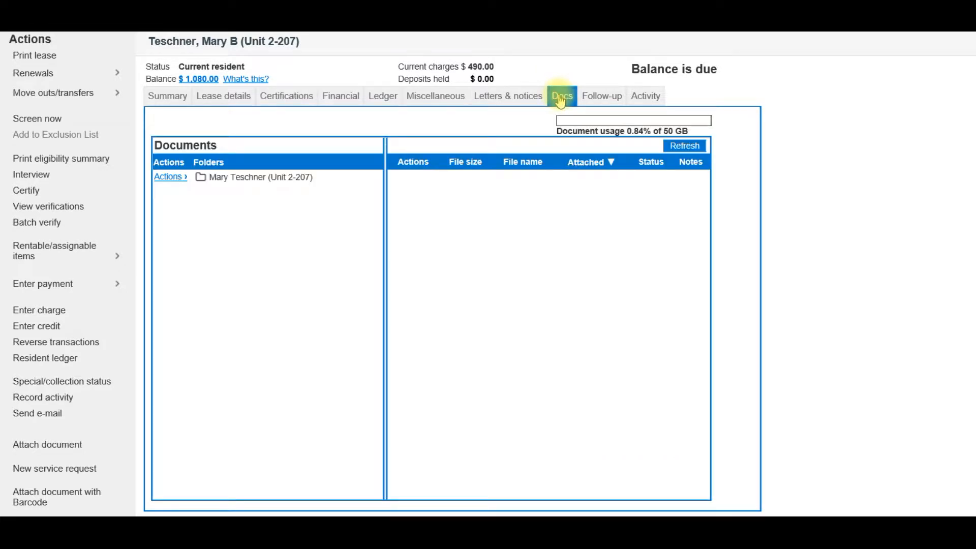
{"action": "left_click", "coordinate": [224, 182]}
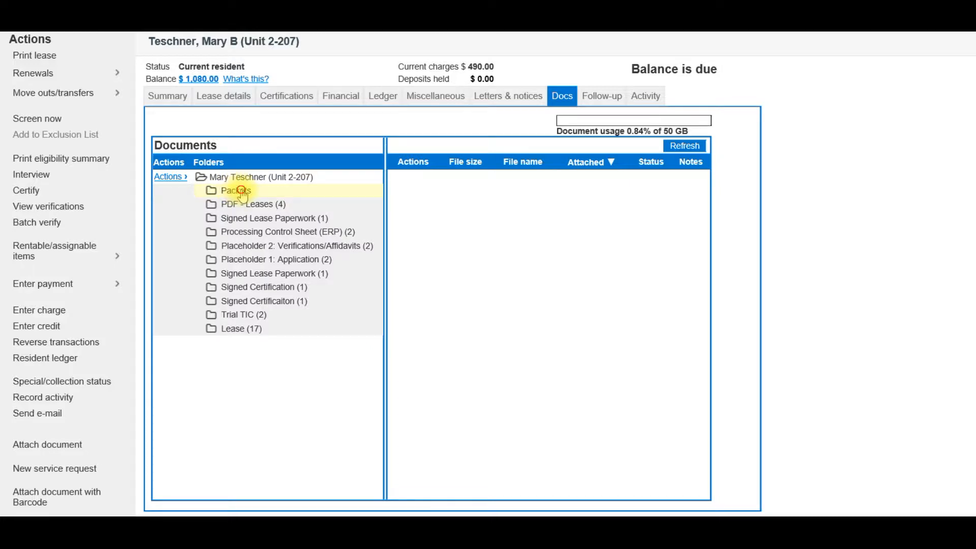
{"action": "left_click", "coordinate": [241, 191]}
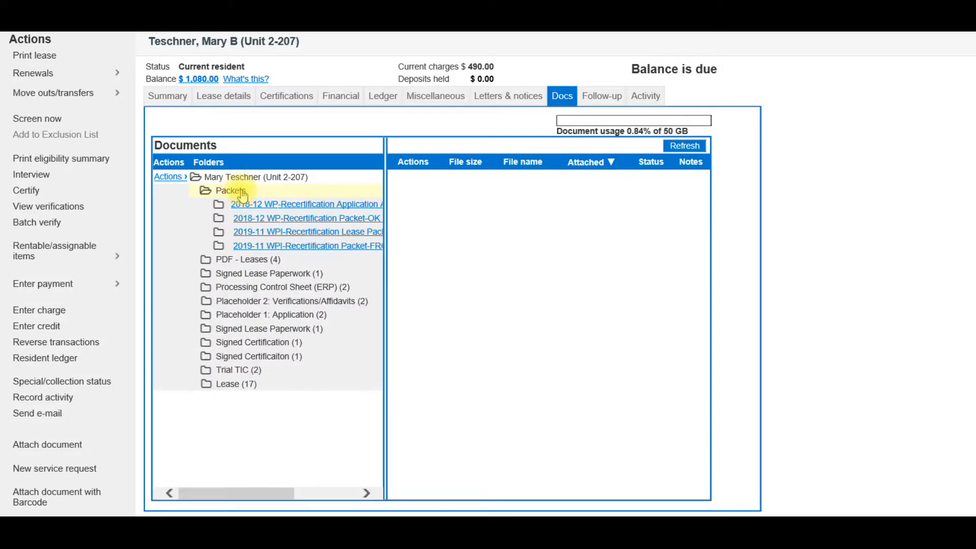
{"action": "left_click", "coordinate": [332, 235]}
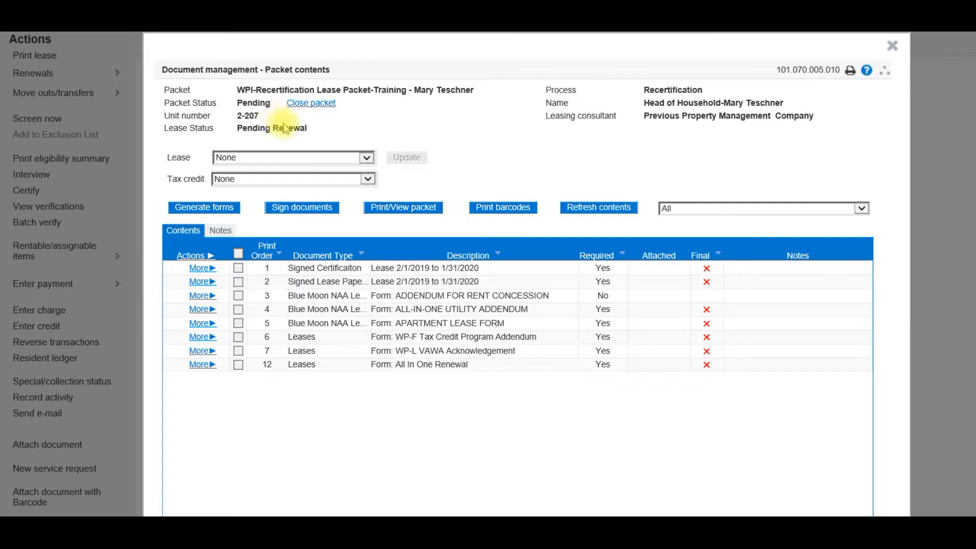
Step: Update the packet to use Lease 2/1/2020 to 1/31/2021 and the tax credit certification Annual (Unit 2-207) 2/1/2020
{"action": "left_click", "coordinate": [364, 158]}
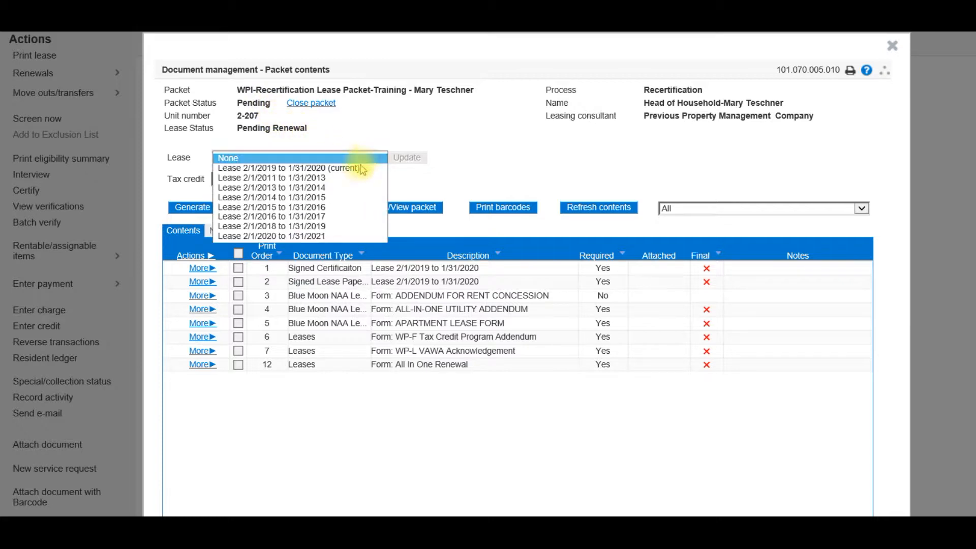
{"action": "left_click", "coordinate": [337, 235]}
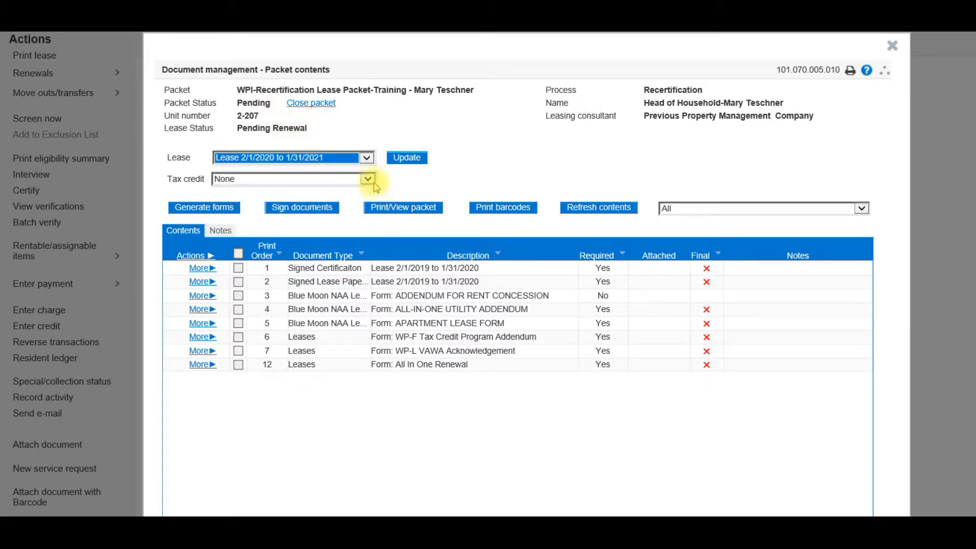
{"action": "left_click", "coordinate": [373, 181]}
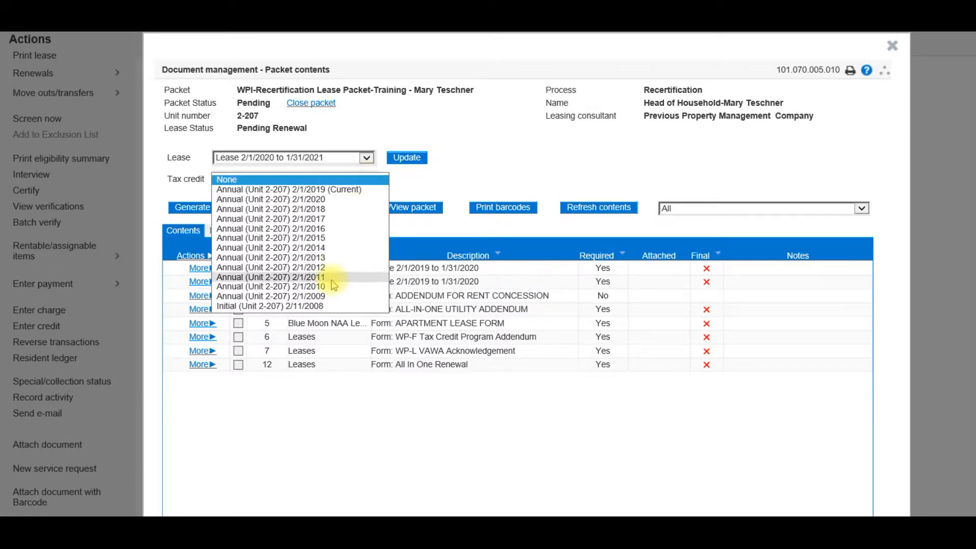
{"action": "left_click", "coordinate": [346, 199]}
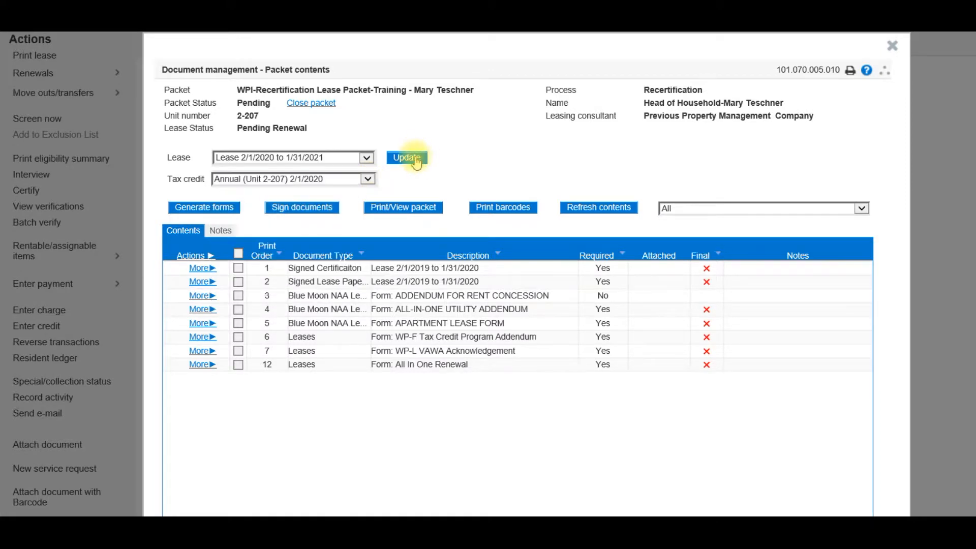
{"action": "left_click", "coordinate": [416, 159]}
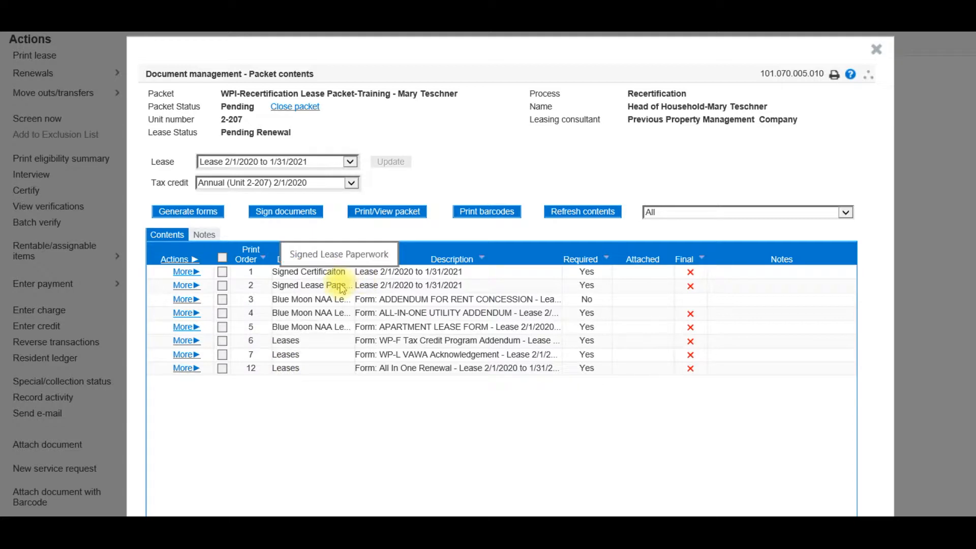
Step: Generate all packet forms except the rent concession addendum, with the LEASE-RECORD-TYPE merge field set to Renewal
{"action": "left_click", "coordinate": [174, 215]}
{"action": "left_click_drag", "start_coordinate": [565, 152], "coordinate": [483, 105]}
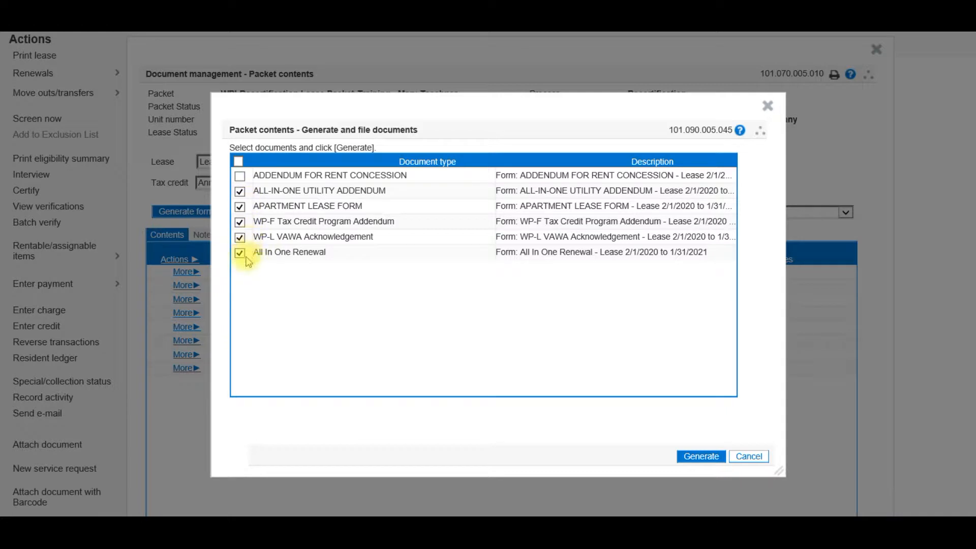
{"action": "left_click", "coordinate": [693, 458]}
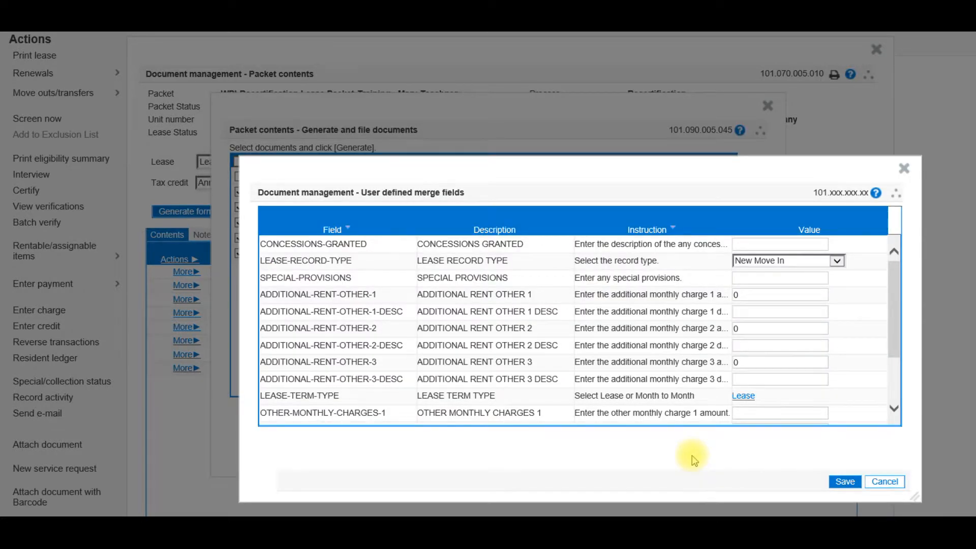
{"action": "left_click", "coordinate": [838, 262]}
{"action": "left_click", "coordinate": [837, 270]}
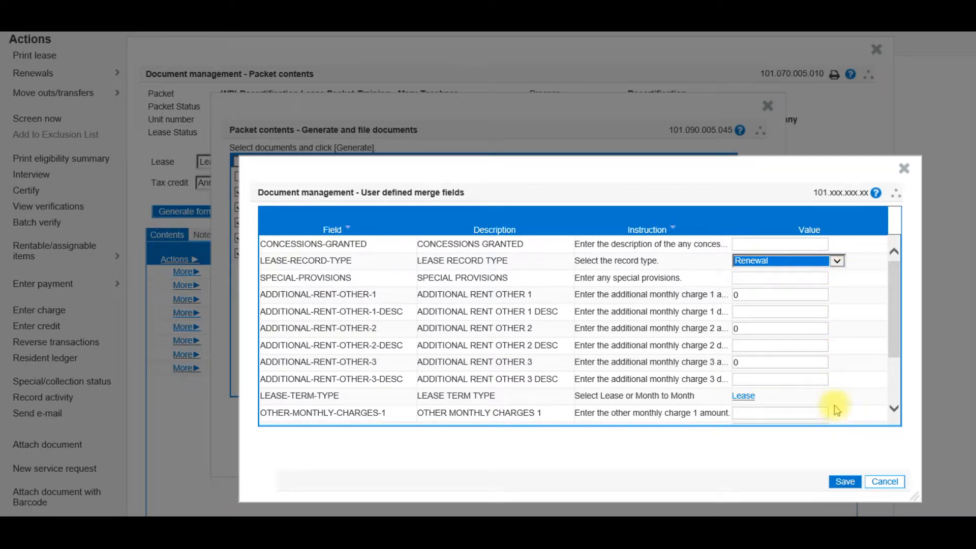
{"action": "left_click", "coordinate": [843, 484]}
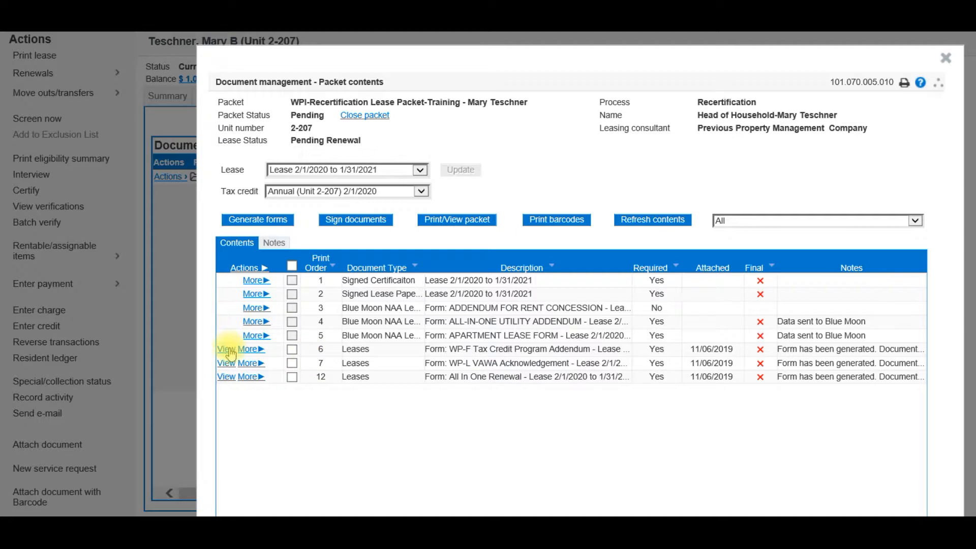
Step: Refresh the packet contents and review the generated APARTMENT LEASE FORM document
{"action": "left_click", "coordinate": [665, 226]}
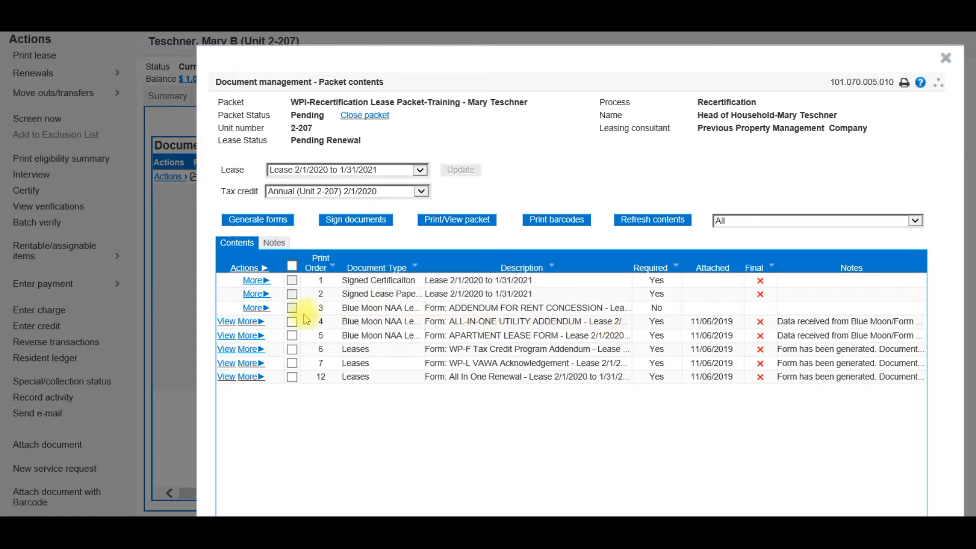
{"action": "left_click", "coordinate": [225, 336]}
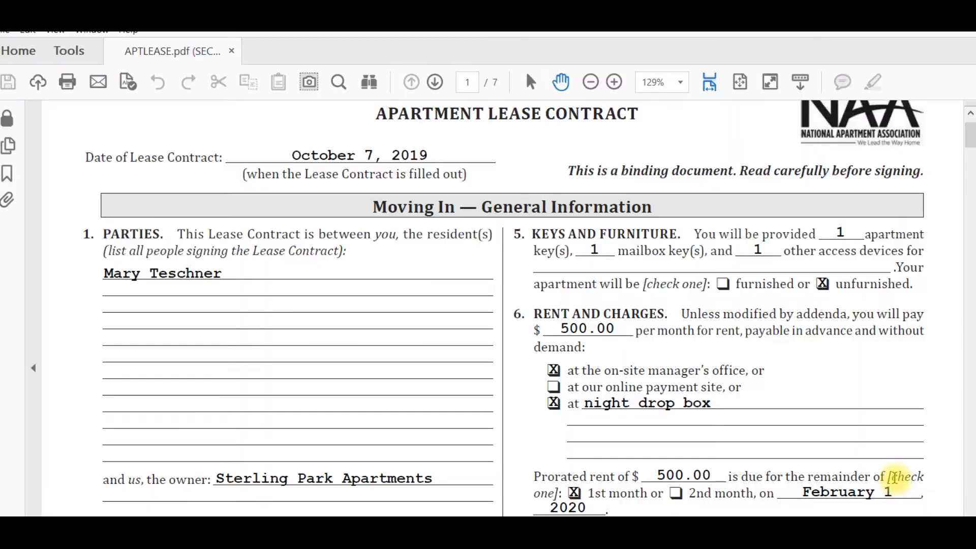
{"action": "scroll", "coordinate": [895, 478], "scroll_direction": "down", "scroll_amount": 5}
{"action": "scroll", "coordinate": [895, 480], "scroll_direction": "down", "scroll_amount": 2}
{"action": "scroll", "coordinate": [894, 480], "scroll_direction": "up", "scroll_amount": 9}
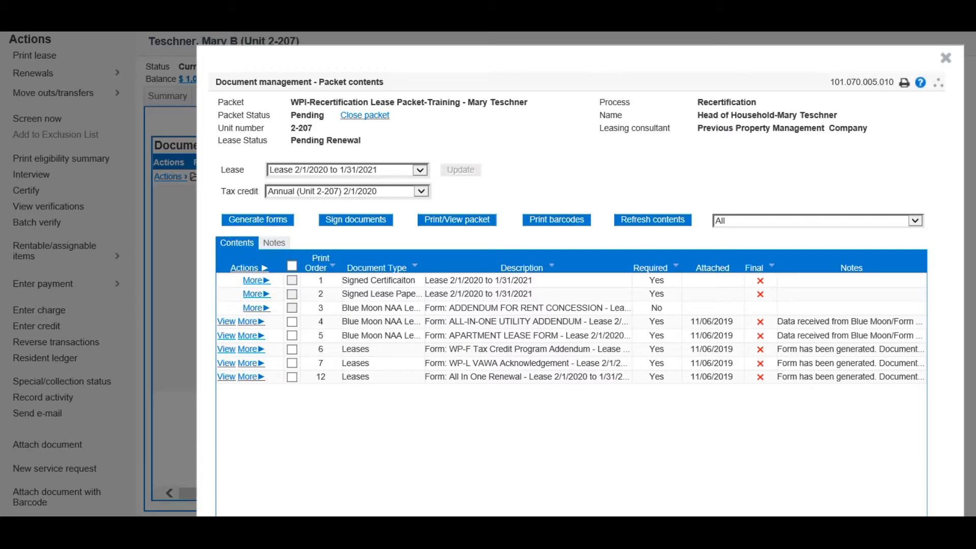
Step: In the packet's print order, move the ALL-IN-ONE UTILITY ADDENDUM from first to last, after All In One Renewal
{"action": "left_click", "coordinate": [452, 224]}
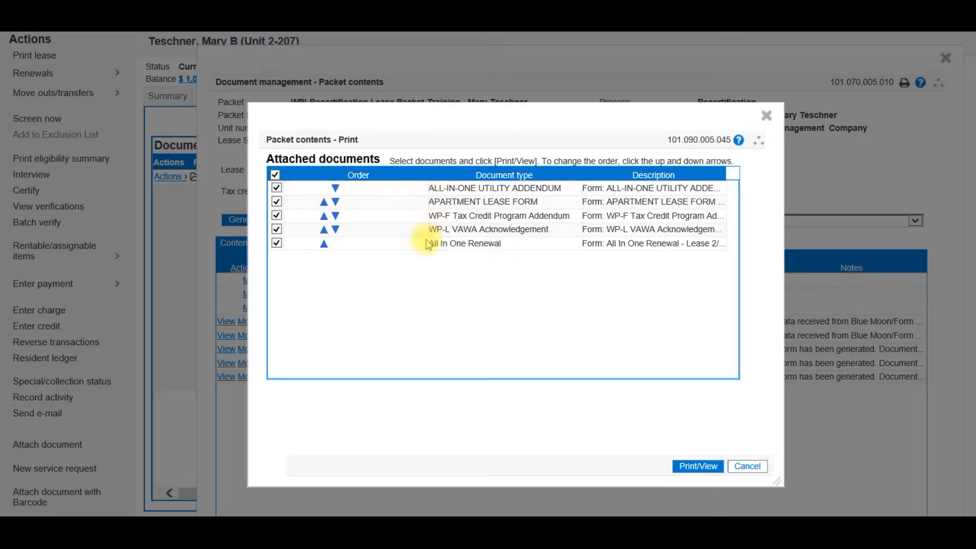
{"action": "left_click", "coordinate": [335, 189]}
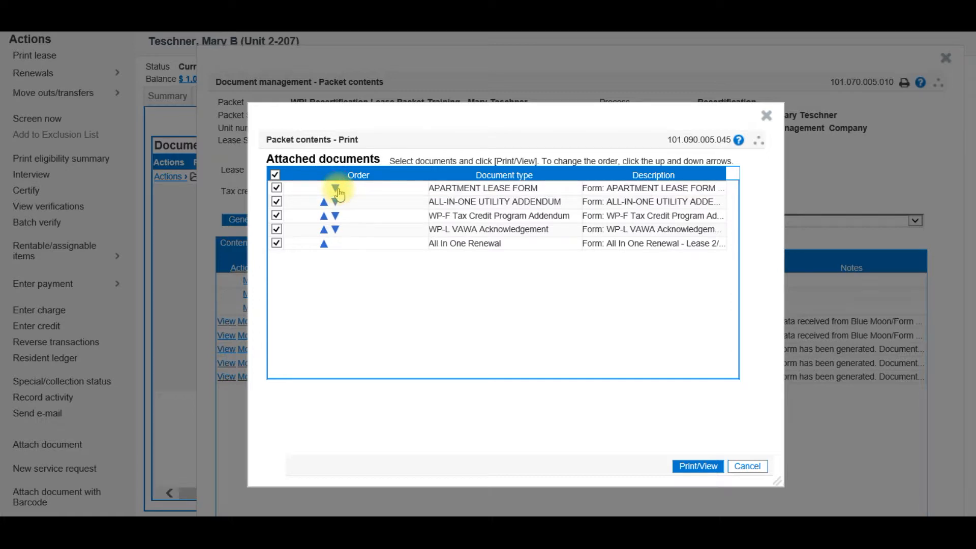
{"action": "left_click", "coordinate": [336, 202]}
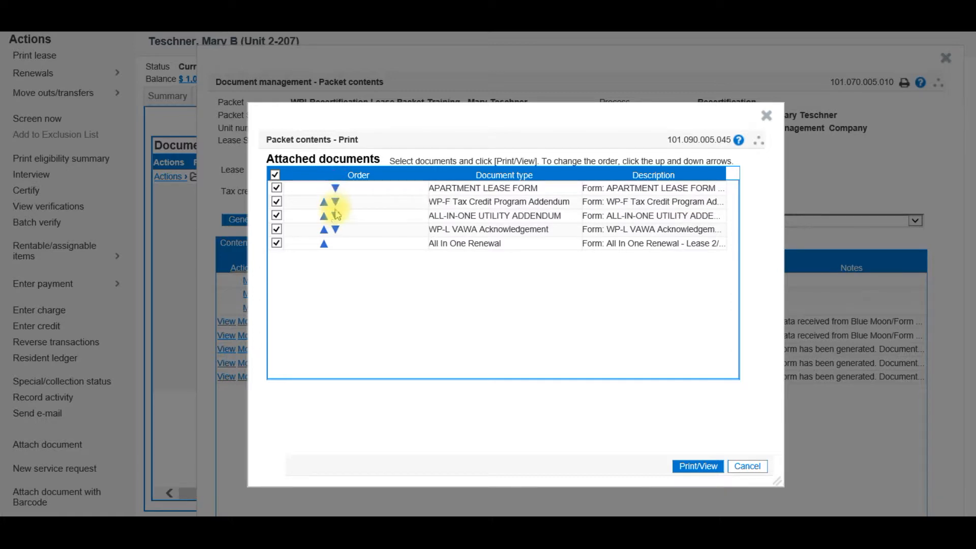
{"action": "left_click", "coordinate": [336, 216]}
{"action": "left_click", "coordinate": [336, 229]}
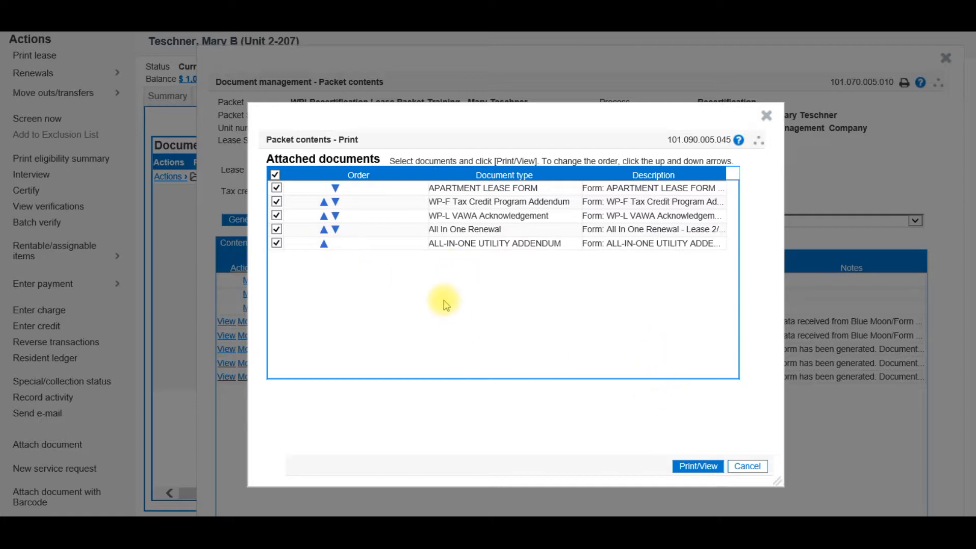
Step: Produce the combined print view of the selected packet documents and look through its pages
{"action": "left_click", "coordinate": [691, 468]}
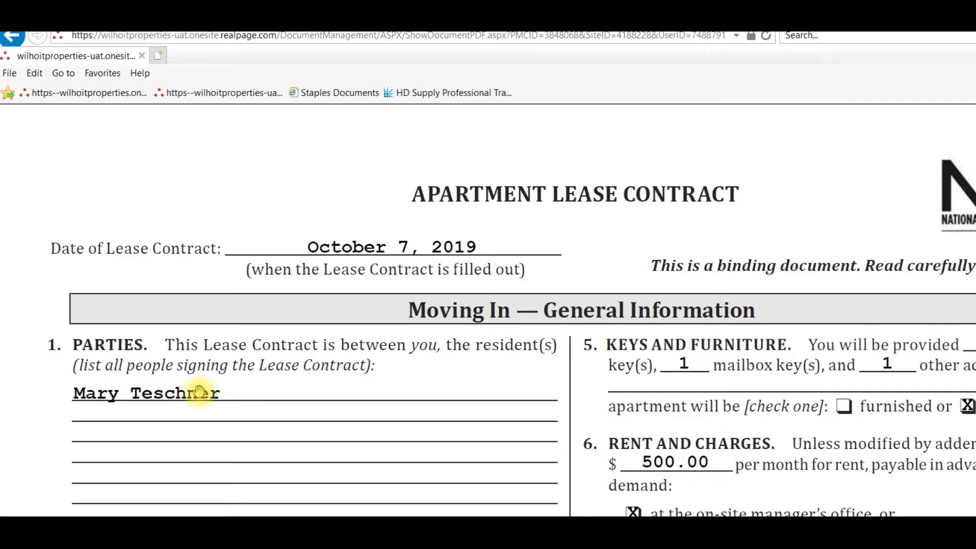
{"action": "scroll", "coordinate": [239, 471], "scroll_direction": "down", "scroll_amount": 20}
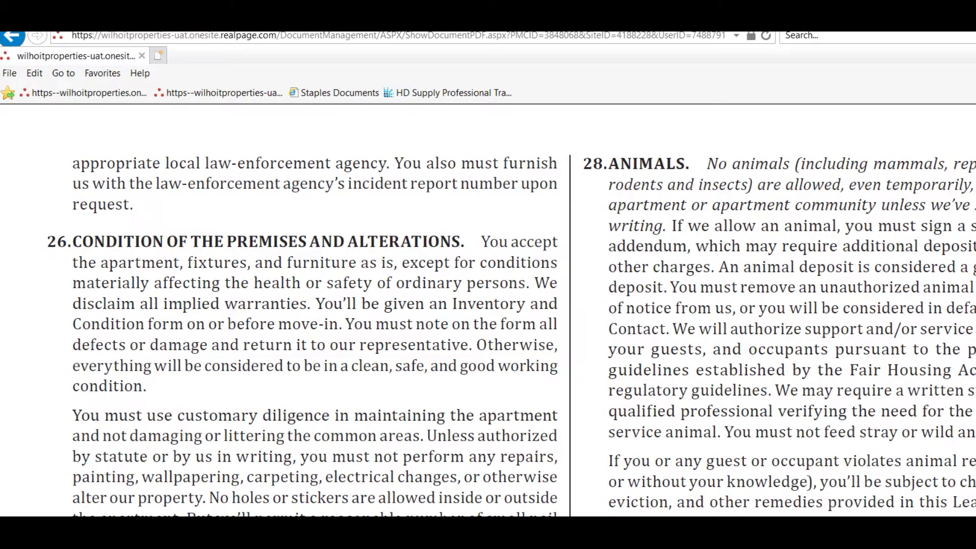
{"action": "scroll", "coordinate": [238, 471], "scroll_direction": "down", "scroll_amount": 10}
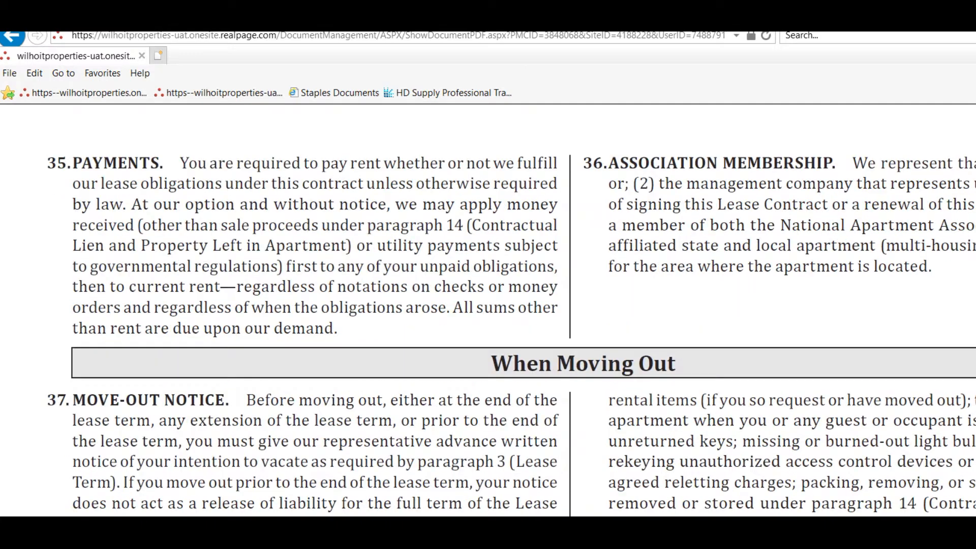
{"action": "scroll", "coordinate": [489, 310], "scroll_direction": "down", "scroll_amount": 20}
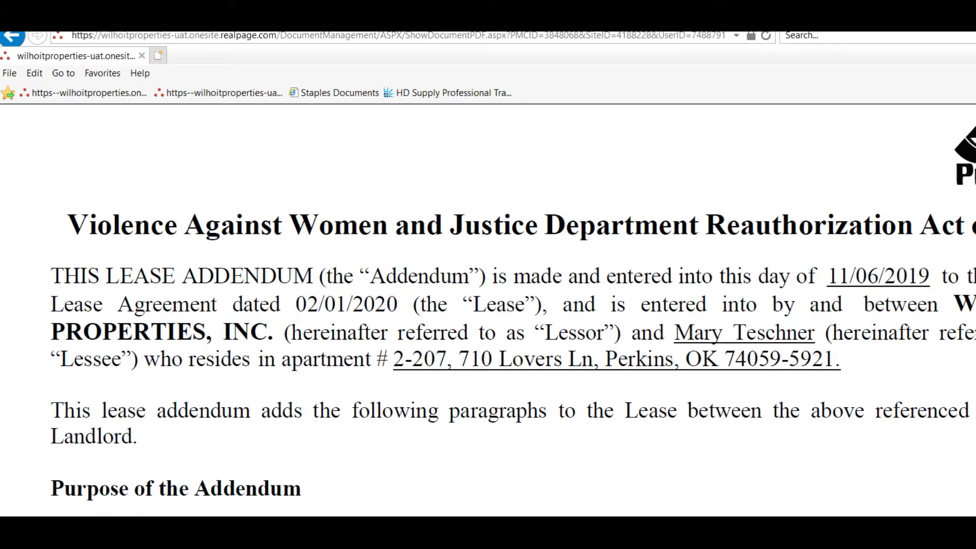
{"action": "scroll", "coordinate": [488, 310], "scroll_direction": "down", "scroll_amount": 20}
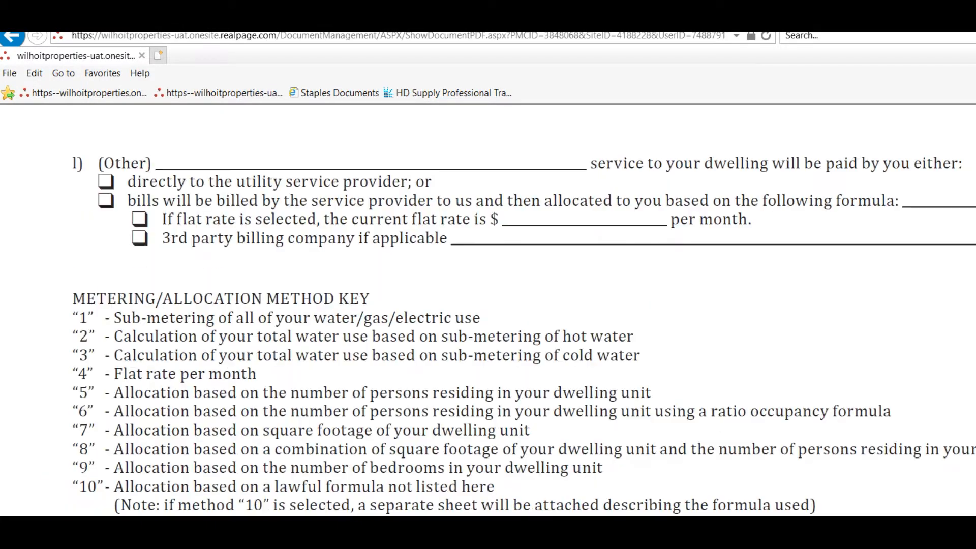
Step: Finalize the five generated packet forms: utility addendum, apartment lease, tax credit addendum, VAWA acknowledgement and All In One Renewal
{"action": "scroll", "coordinate": [488, 311], "scroll_direction": "down", "scroll_amount": 5}
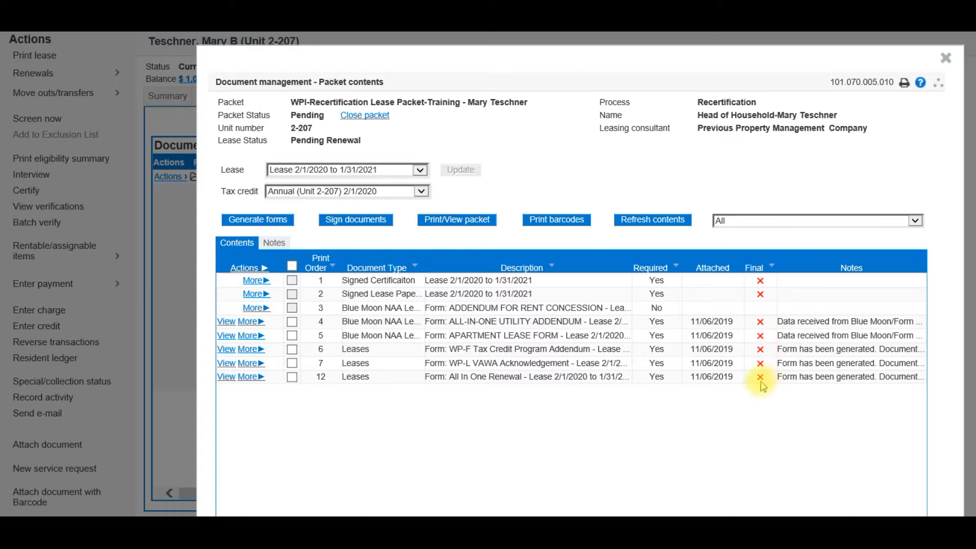
{"action": "left_click", "coordinate": [292, 377]}
{"action": "left_click", "coordinate": [293, 363]}
{"action": "left_click", "coordinate": [292, 350]}
{"action": "left_click", "coordinate": [292, 335]}
{"action": "left_click", "coordinate": [291, 321]}
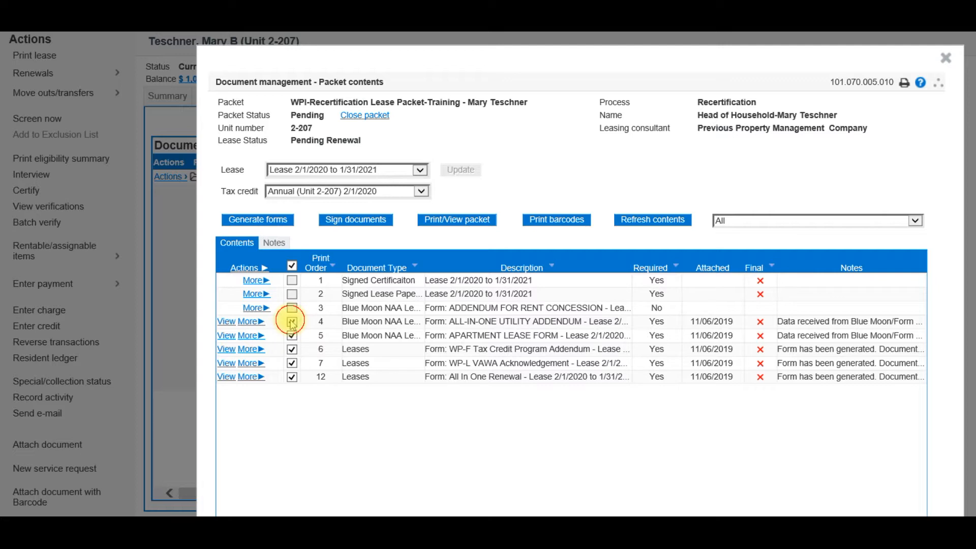
{"action": "left_click", "coordinate": [255, 272]}
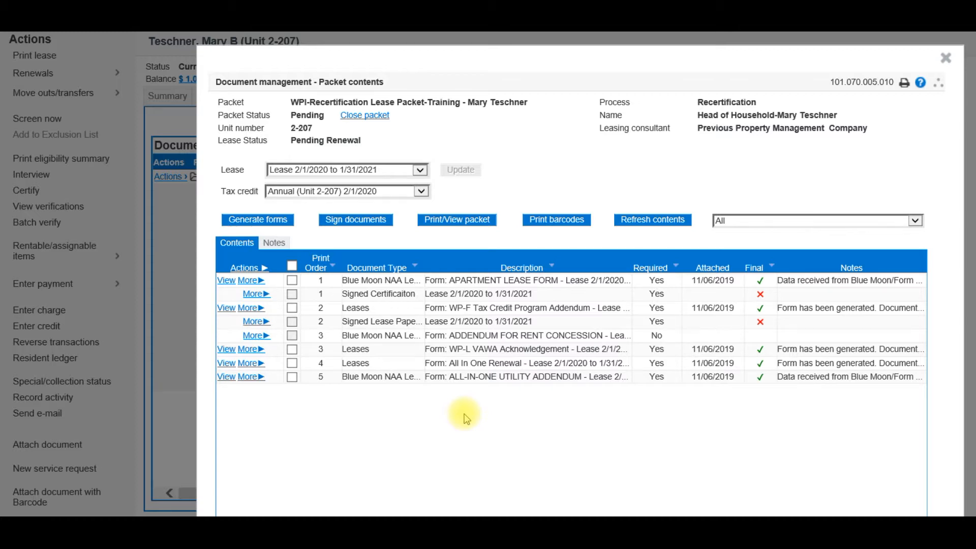
Step: Attach the Signed Certification PDF from the SCANS folder to the packet's signed certification entry, marked as finalized
{"action": "left_click", "coordinate": [251, 300]}
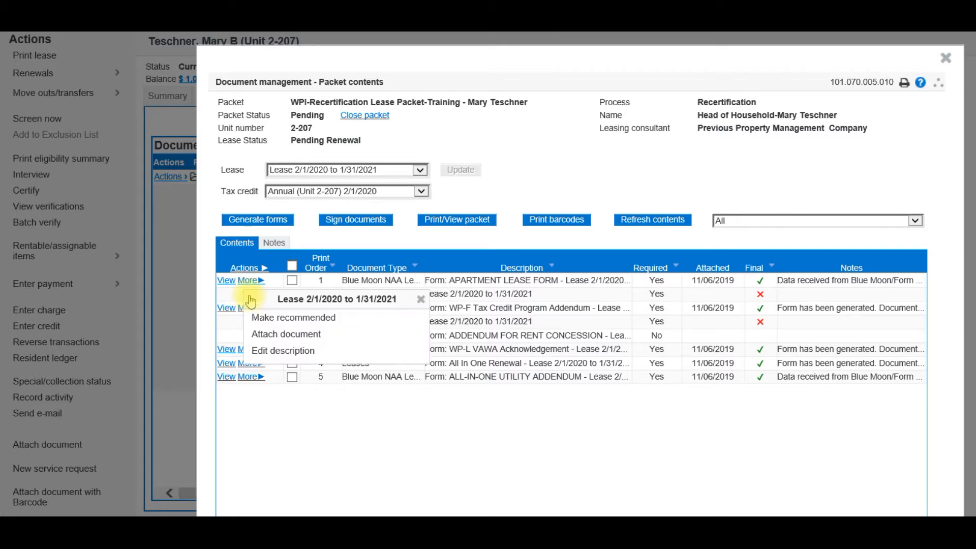
{"action": "left_click", "coordinate": [266, 335]}
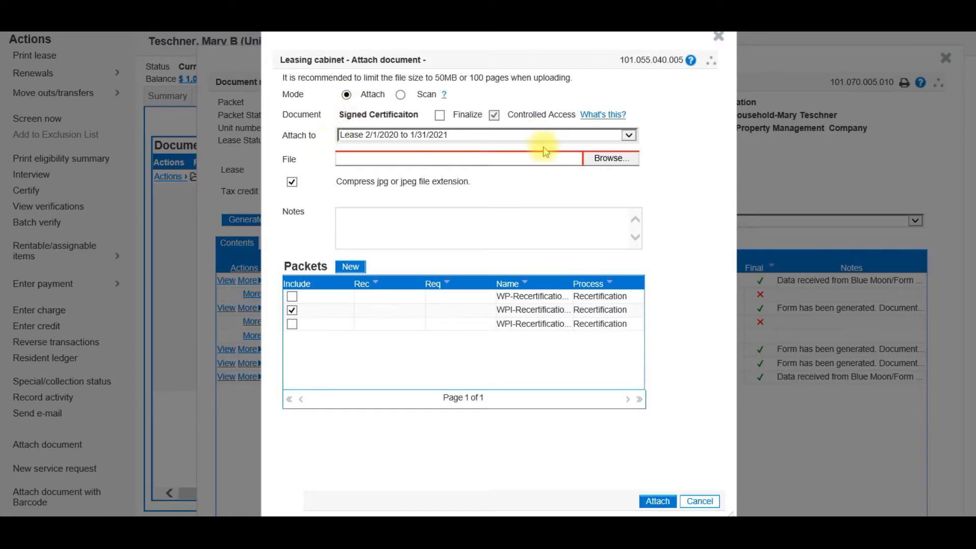
{"action": "left_click", "coordinate": [439, 116]}
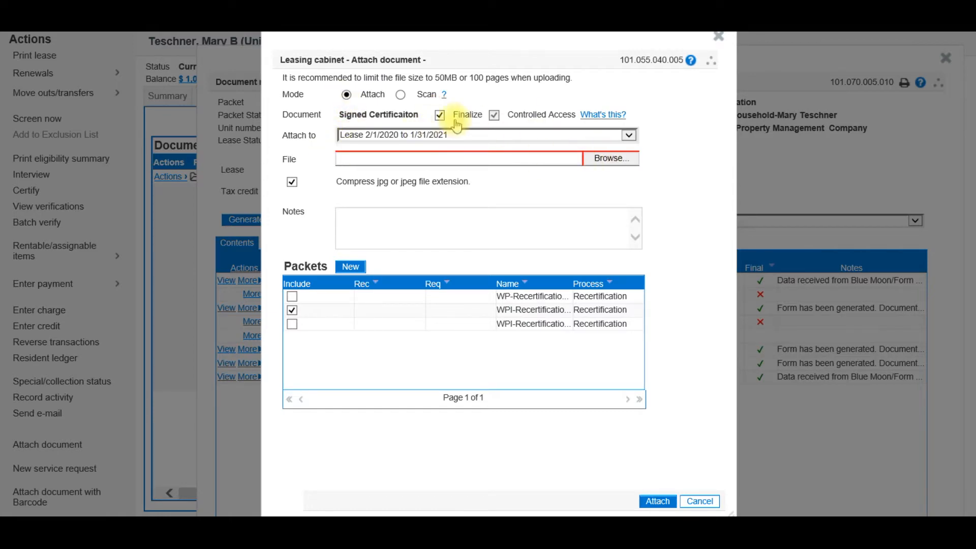
{"action": "left_click", "coordinate": [610, 164]}
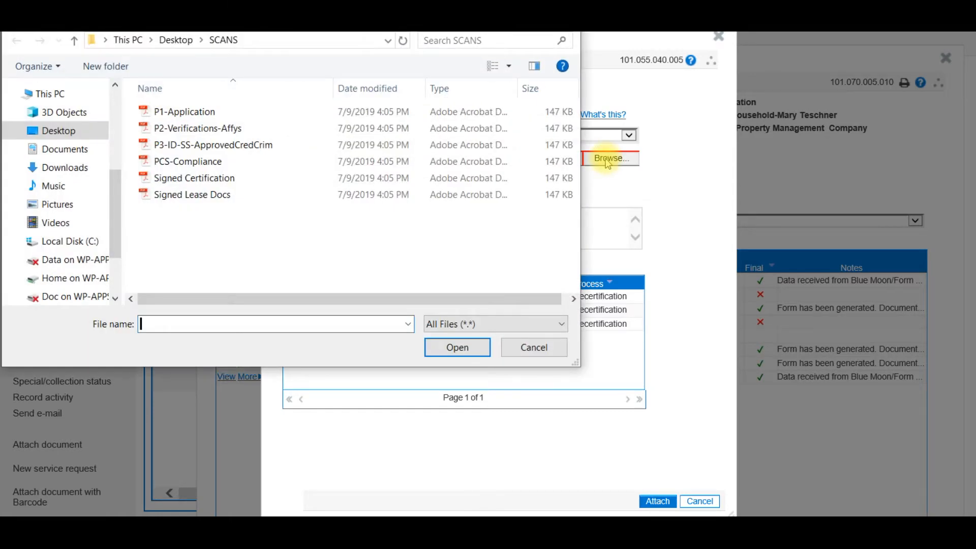
{"action": "left_click", "coordinate": [262, 181]}
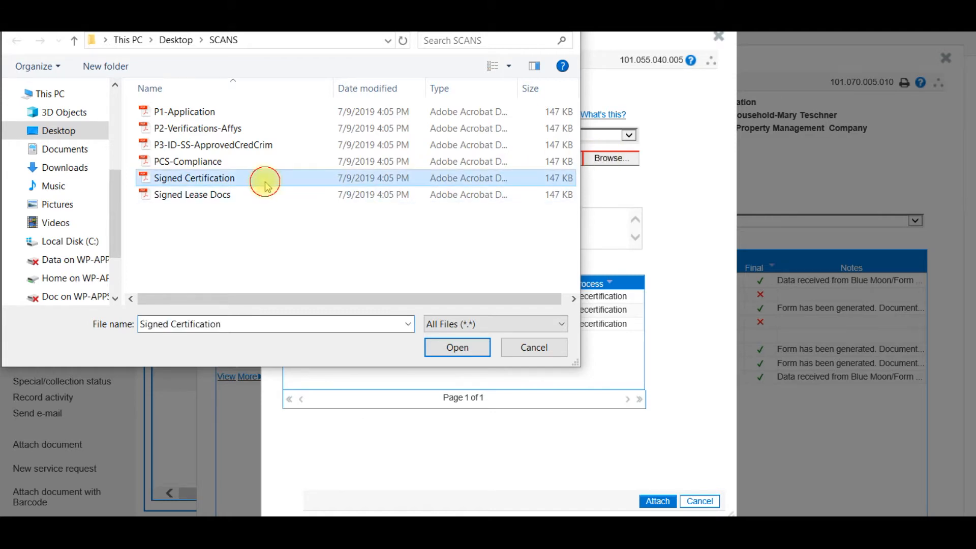
{"action": "left_click", "coordinate": [450, 346]}
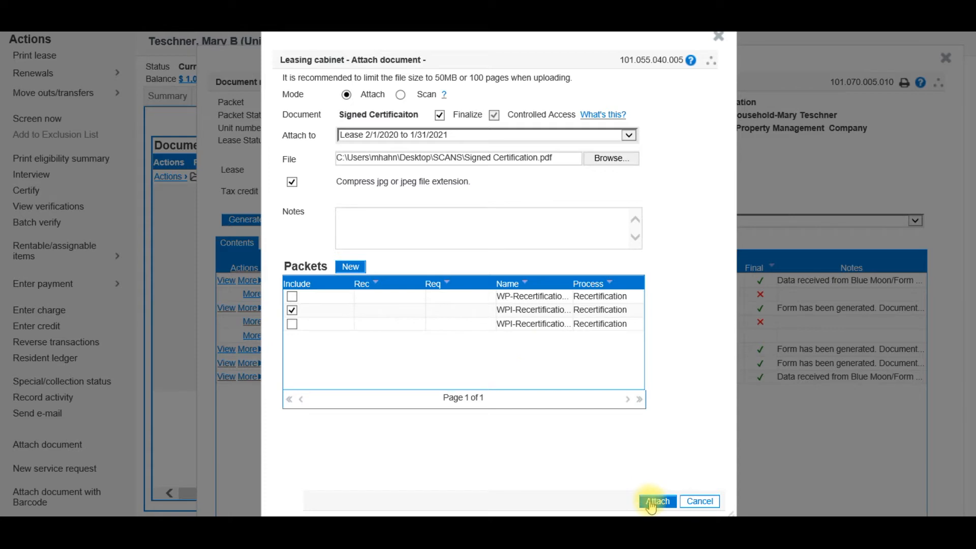
{"action": "left_click", "coordinate": [657, 502]}
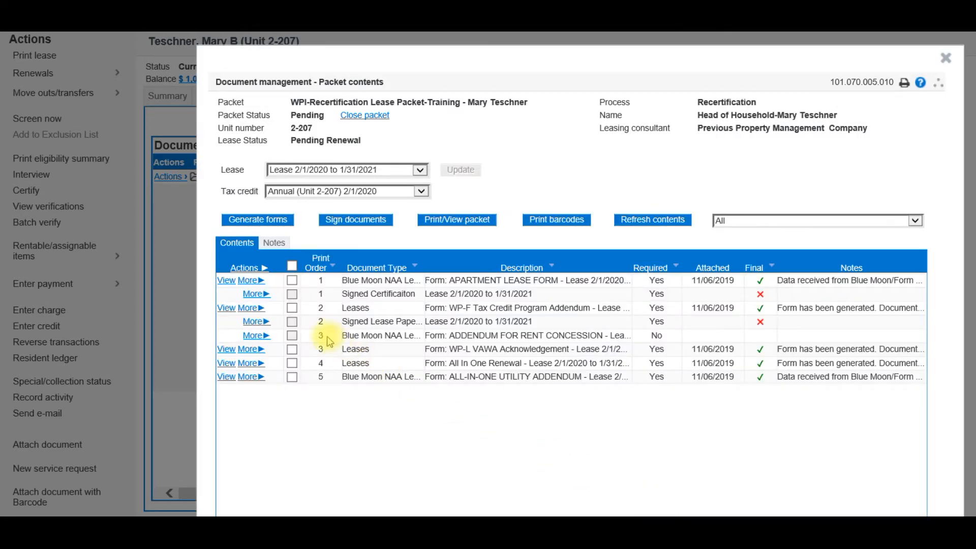
Step: Attach the Signed Lease Docs PDF to the Signed Lease Paperwork entry, marked as finalized, and refresh the packet contents
{"action": "left_click", "coordinate": [261, 323]}
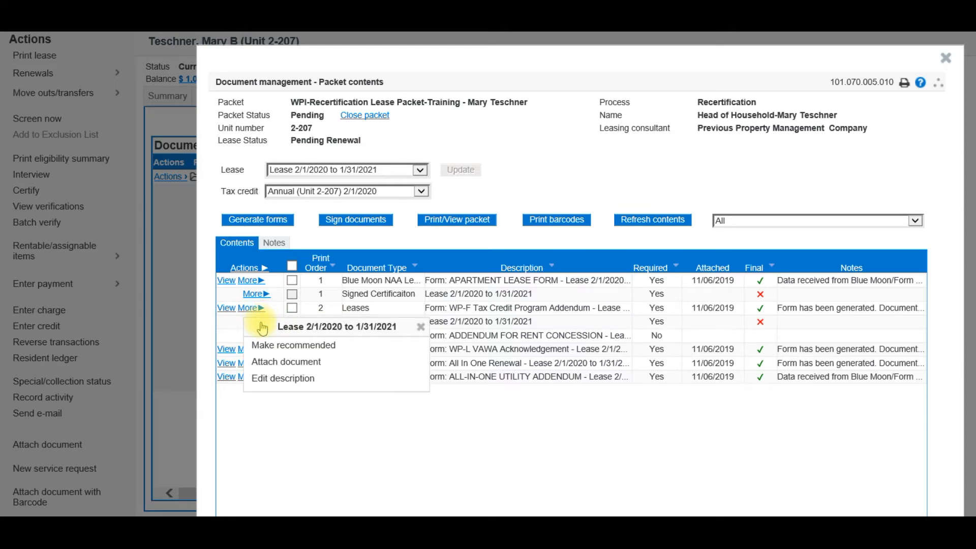
{"action": "left_click", "coordinate": [270, 366]}
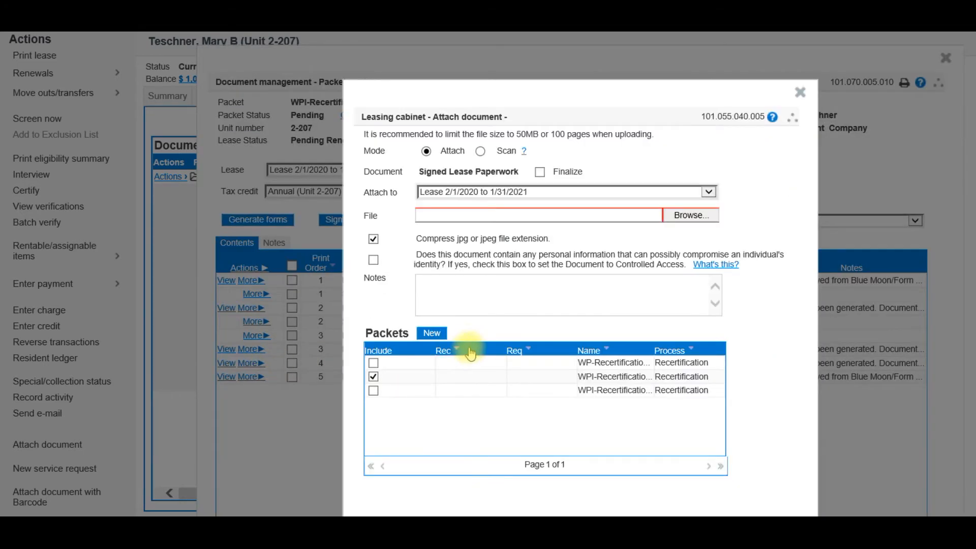
{"action": "left_click", "coordinate": [540, 172]}
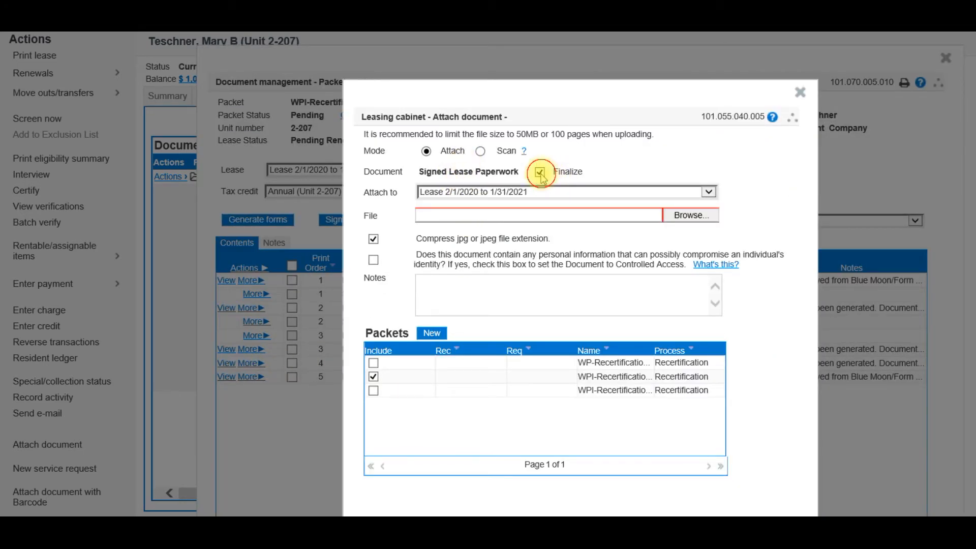
{"action": "left_click", "coordinate": [681, 216]}
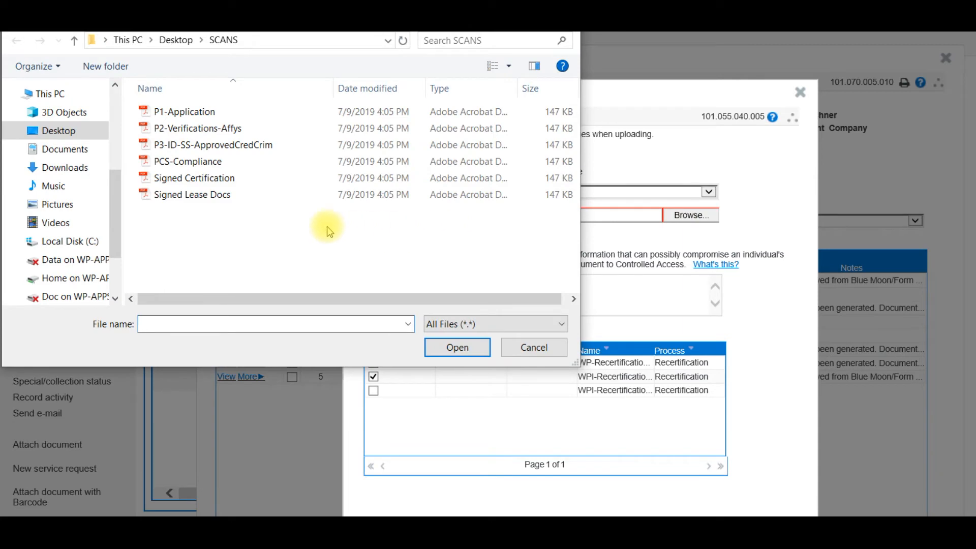
{"action": "left_click", "coordinate": [209, 198]}
{"action": "left_click", "coordinate": [437, 345]}
{"action": "left_click_drag", "start_coordinate": [615, 87], "coordinate": [499, 50]}
{"action": "left_click", "coordinate": [620, 515]}
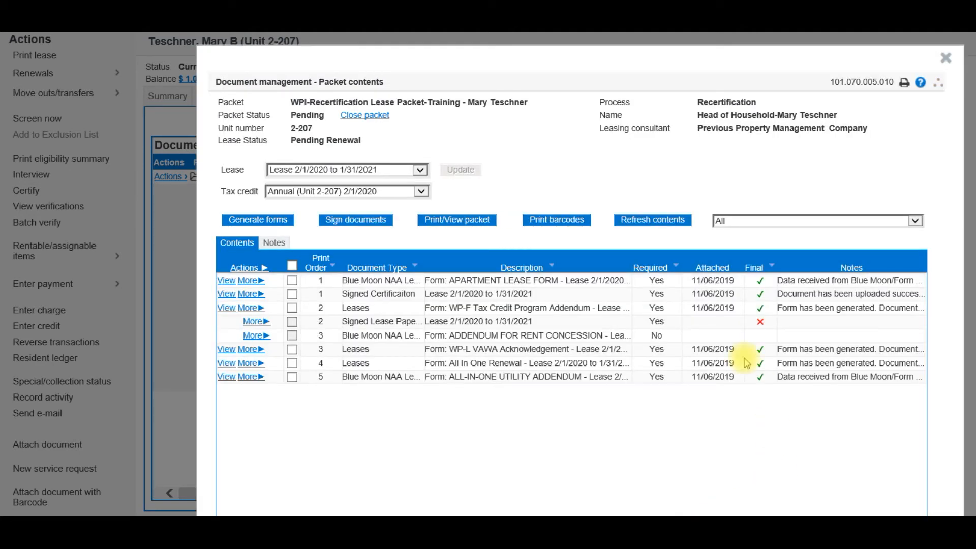
{"action": "left_click", "coordinate": [655, 222]}
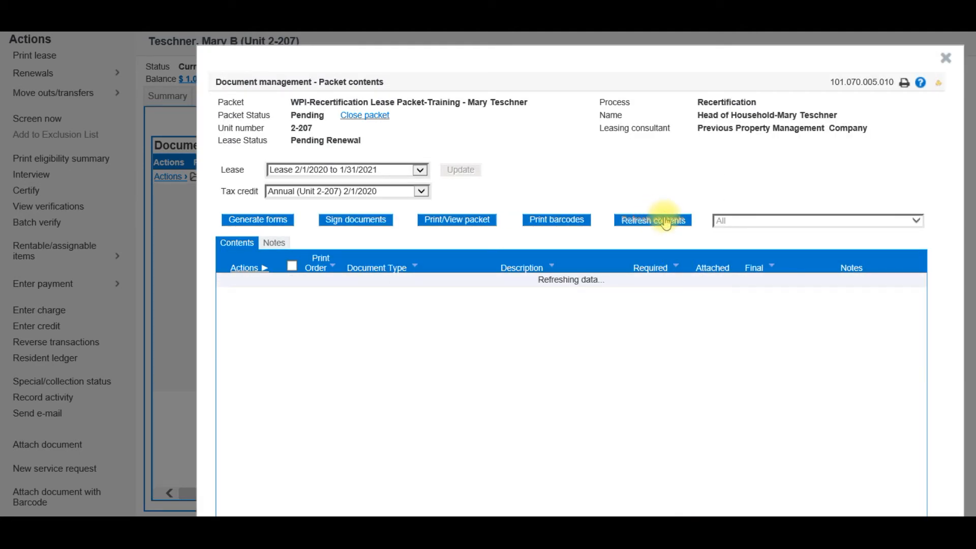